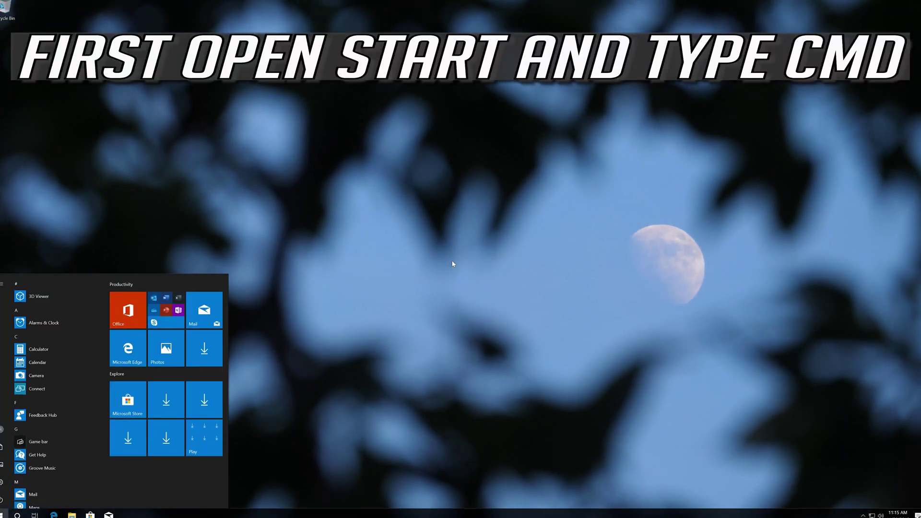
Search Start for cmd and run Command Prompt as administrator.
text(cmd)
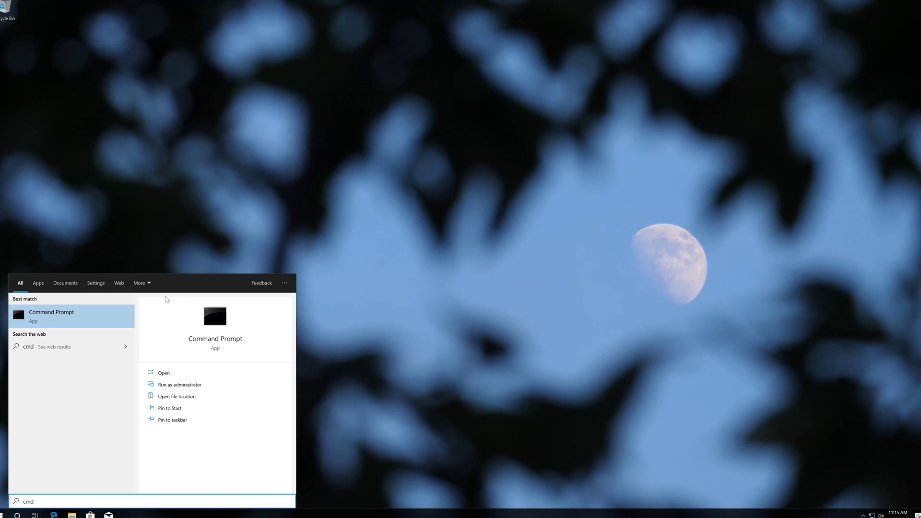
right_click(69, 320)
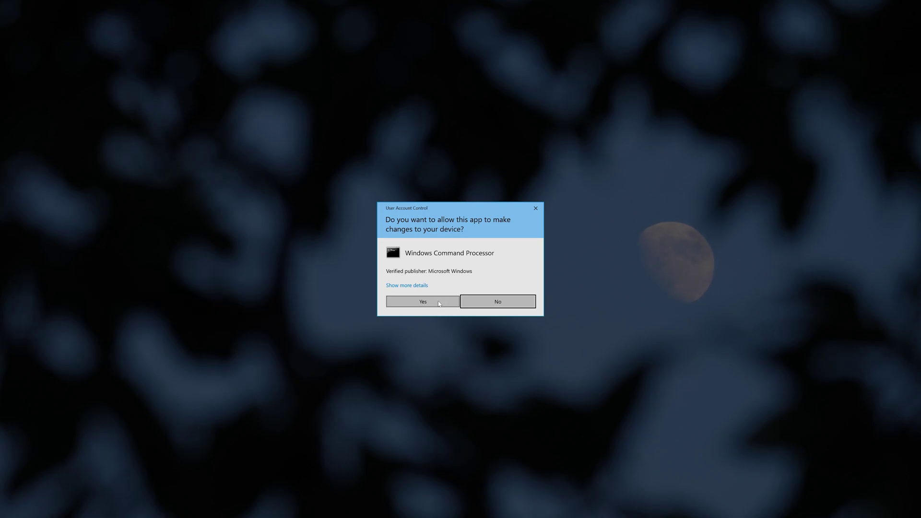
click(438, 304)
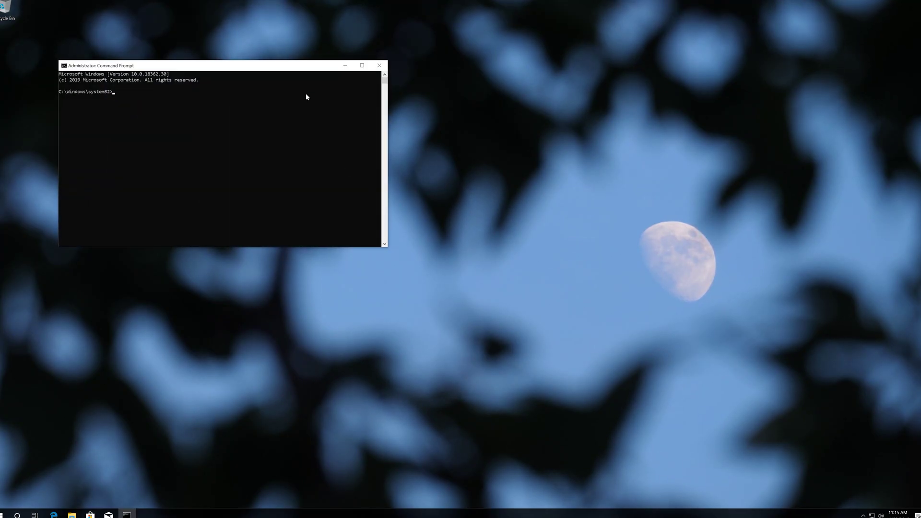
Run sfc /scannow in the centred admin Command Prompt, then exit it.
drag(305, 71, 530, 155)
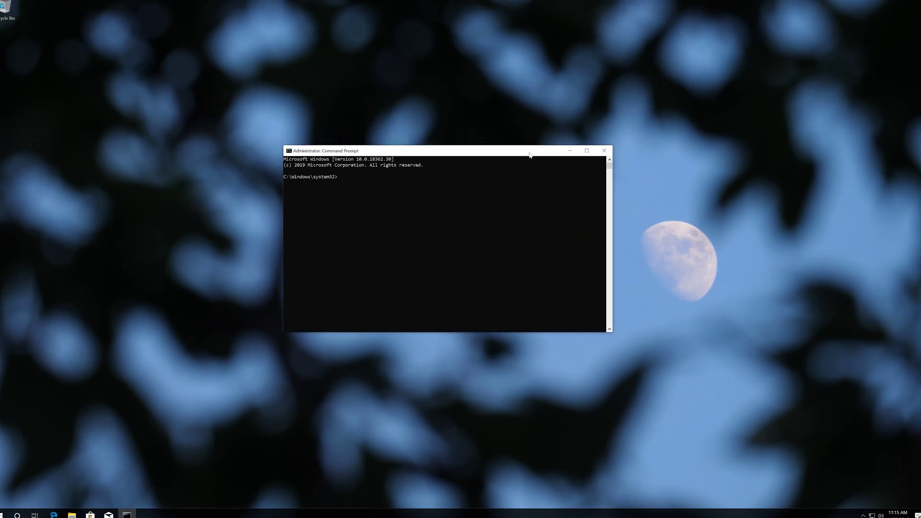
text(sfc)
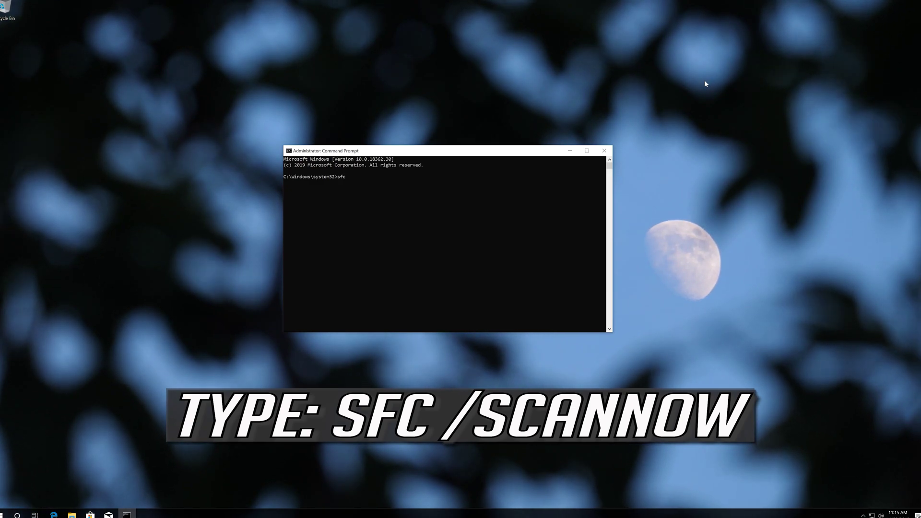
text( /sc)
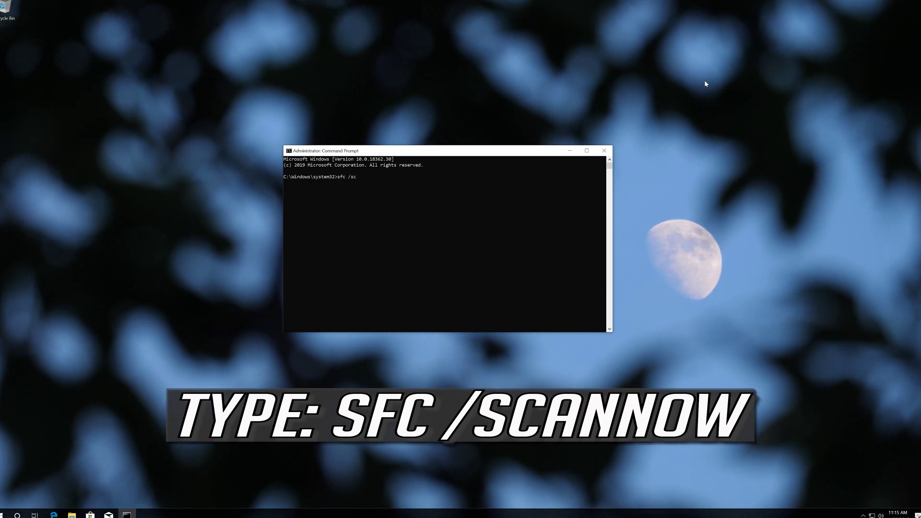
text(ann)
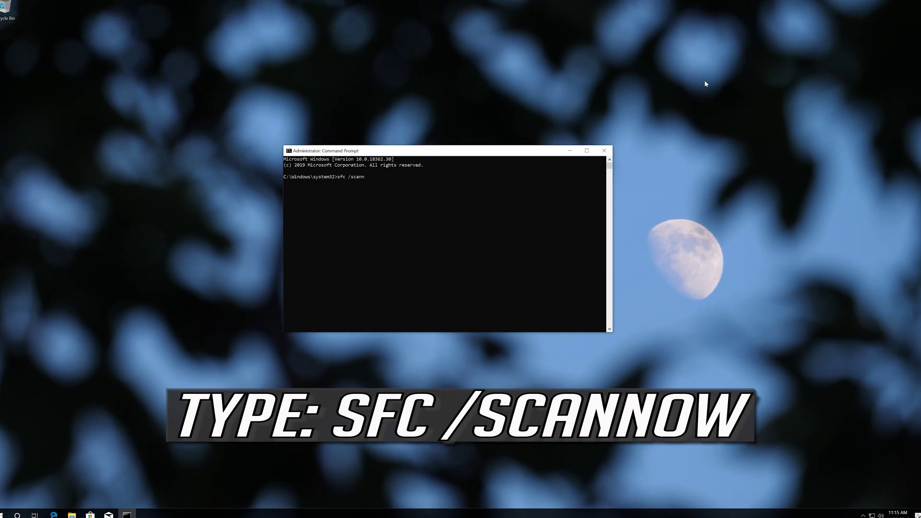
text(ow)
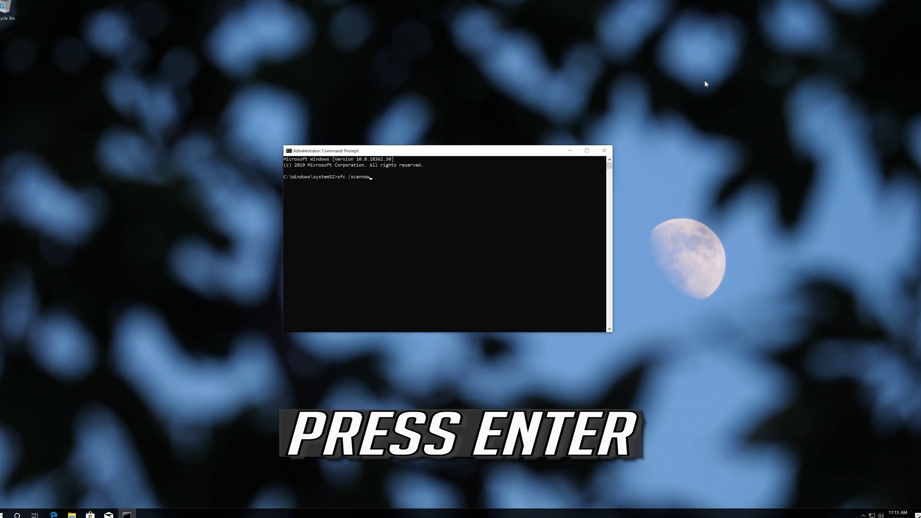
key(Return)
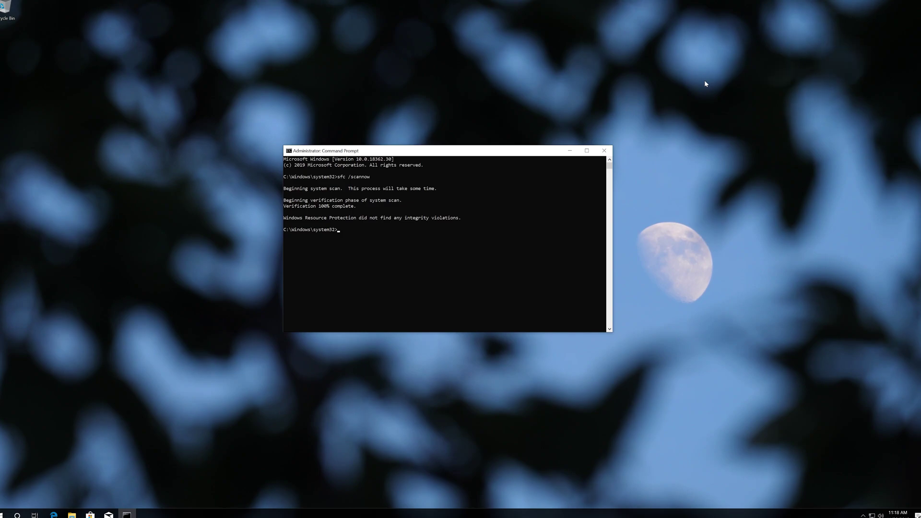
text(exit)
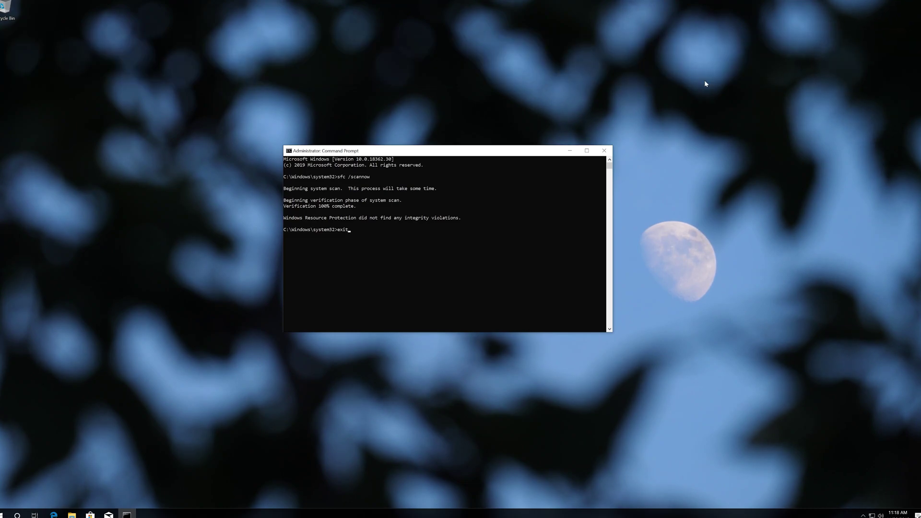
key(Return)
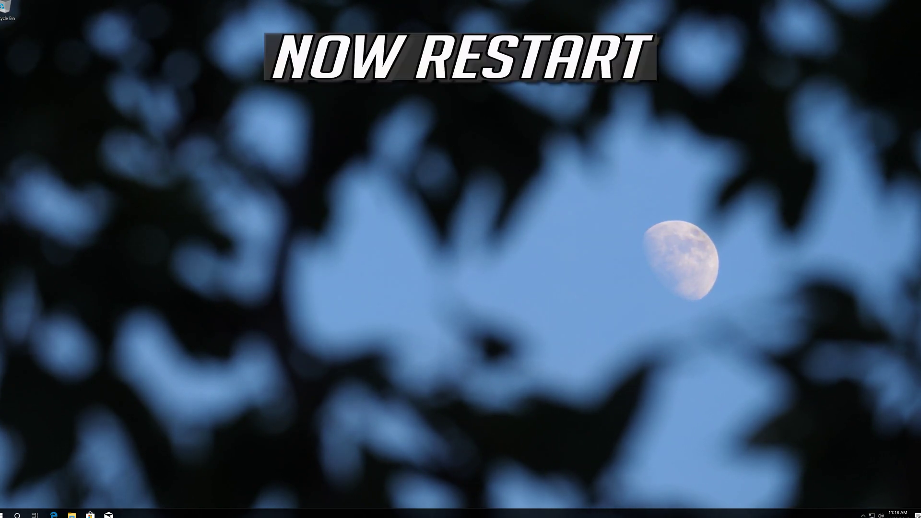
Restart the computer from the Start menu's Power options.
key(super)
click(1, 500)
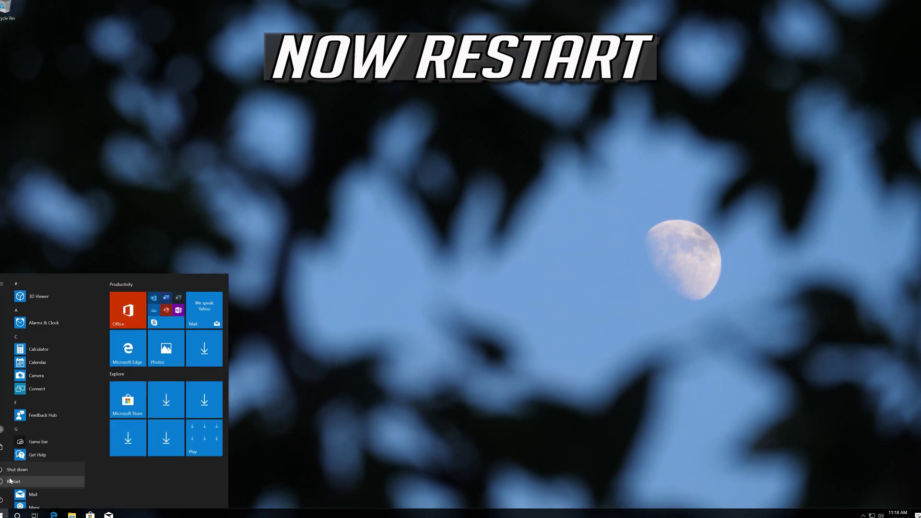
click(7, 482)
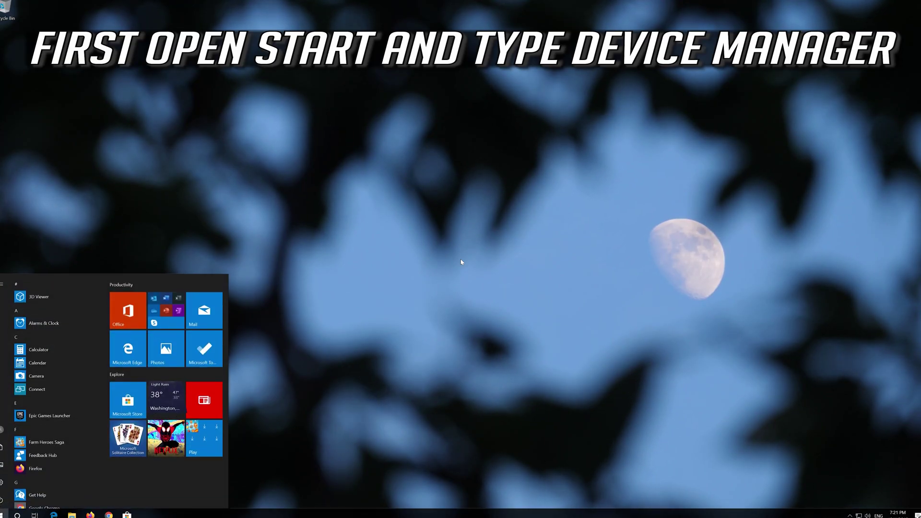
key(super)
key(super)
Search Start for 'device manager' and open the Device Manager best match.
text(device m)
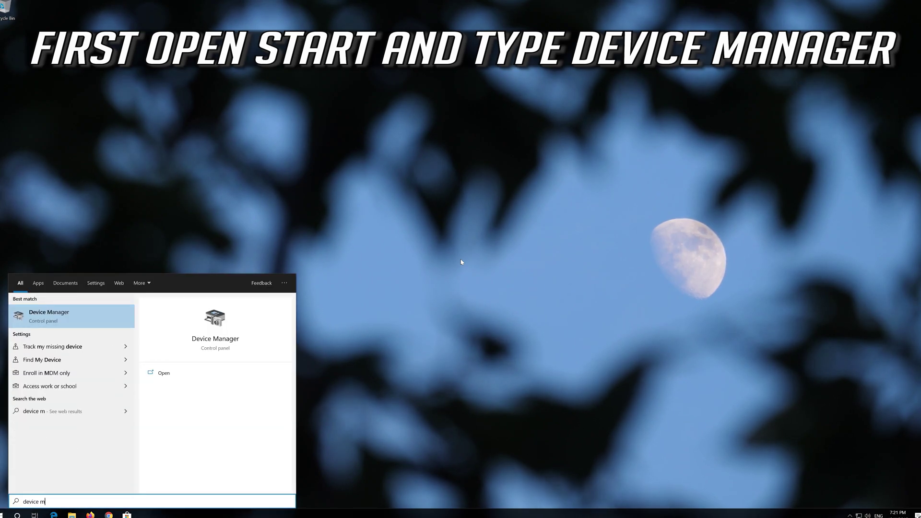
text(anager)
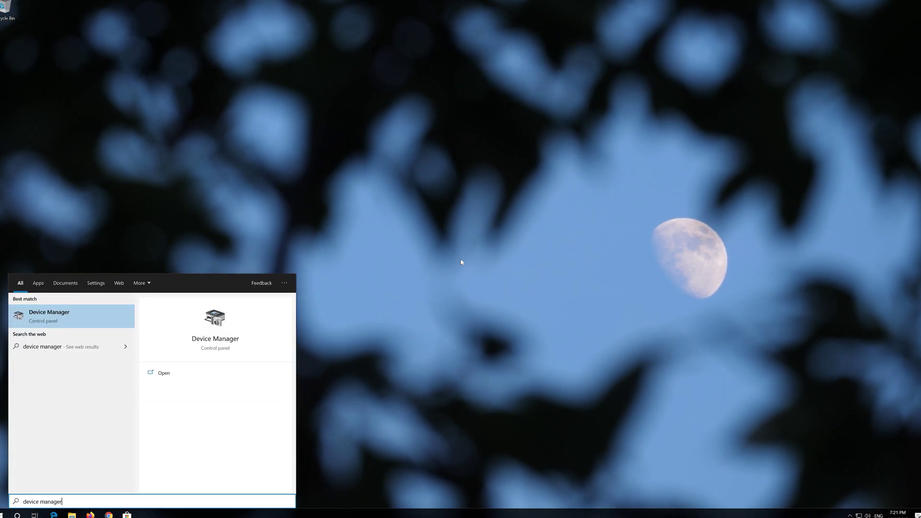
click(62, 320)
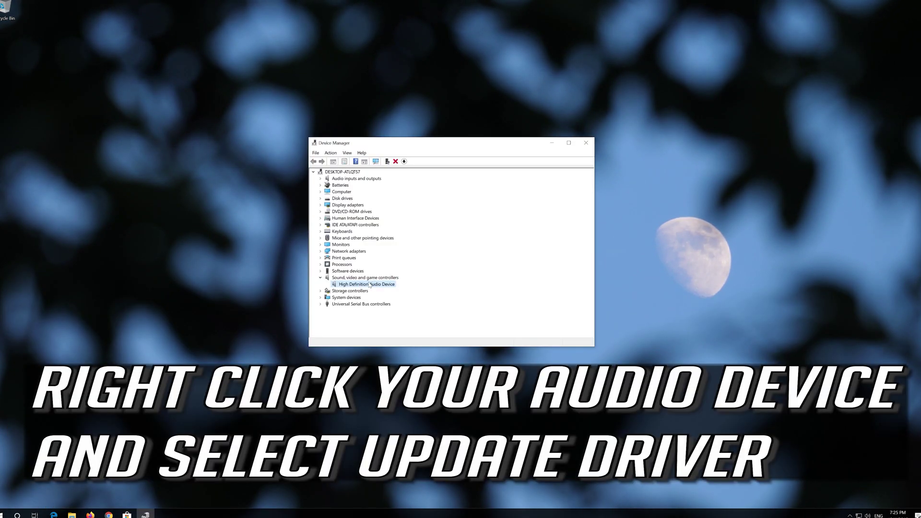
Start Update driver for the High Definition Audio Device.
right_click(368, 286)
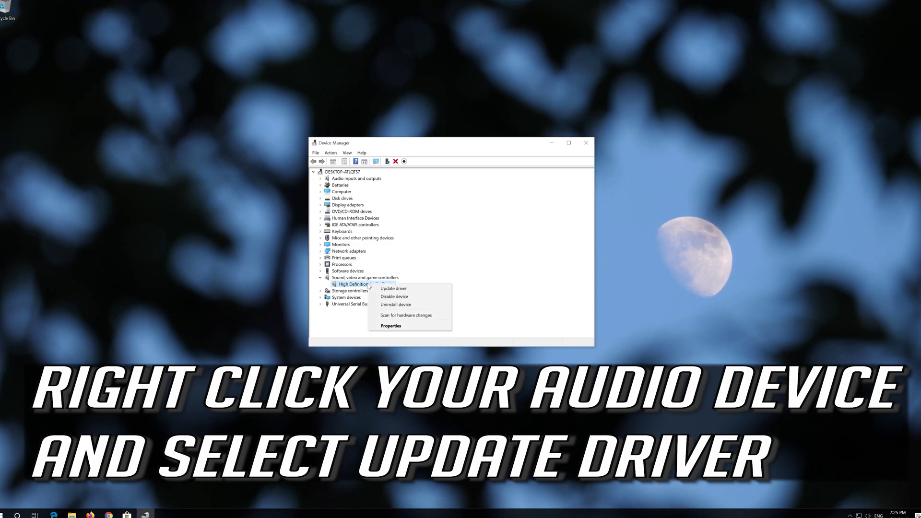
click(431, 291)
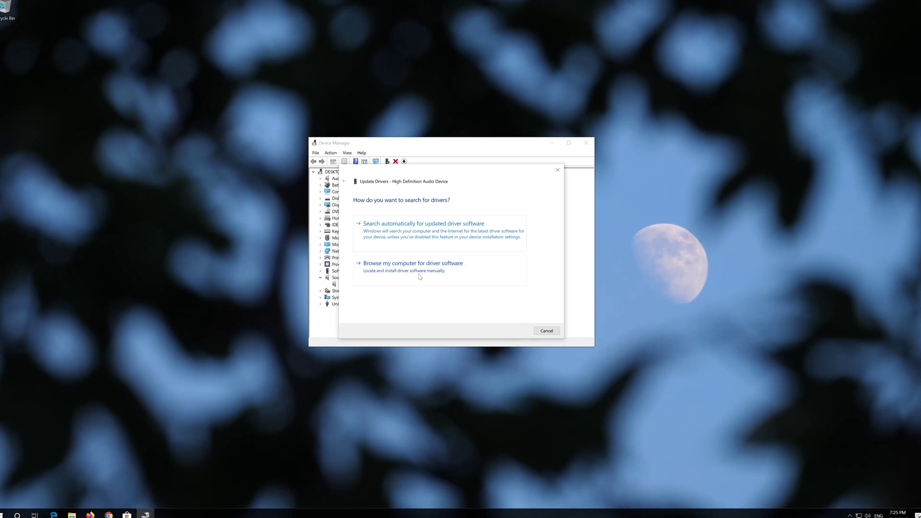
Pick the High Definition Audio Device driver from the list, accept the warning, and close Device Manager.
click(419, 277)
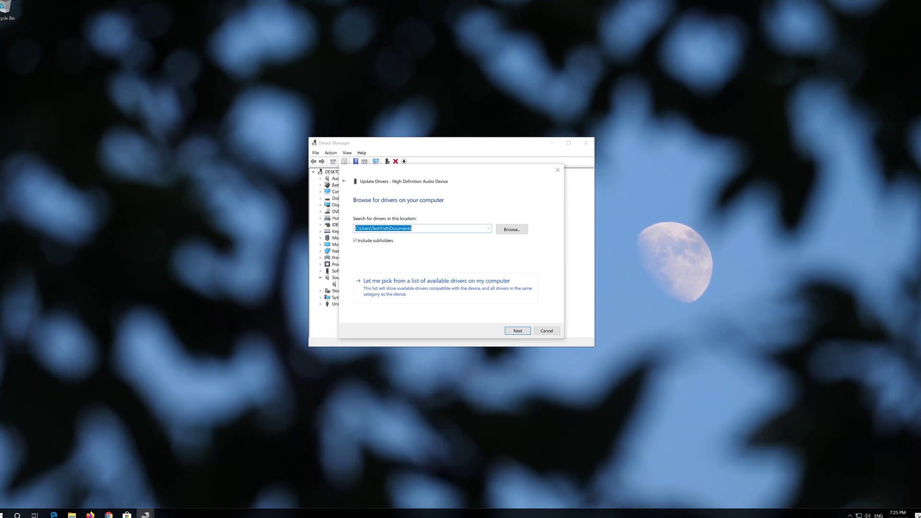
click(447, 295)
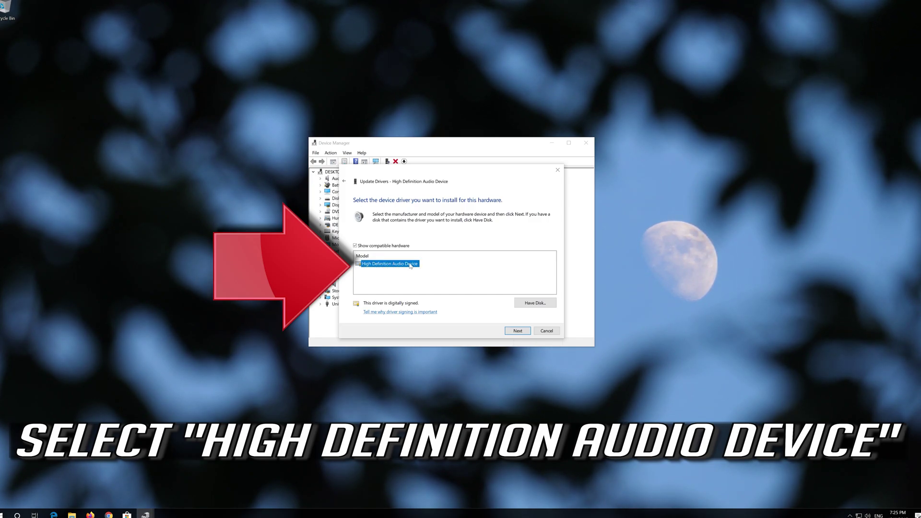
click(517, 332)
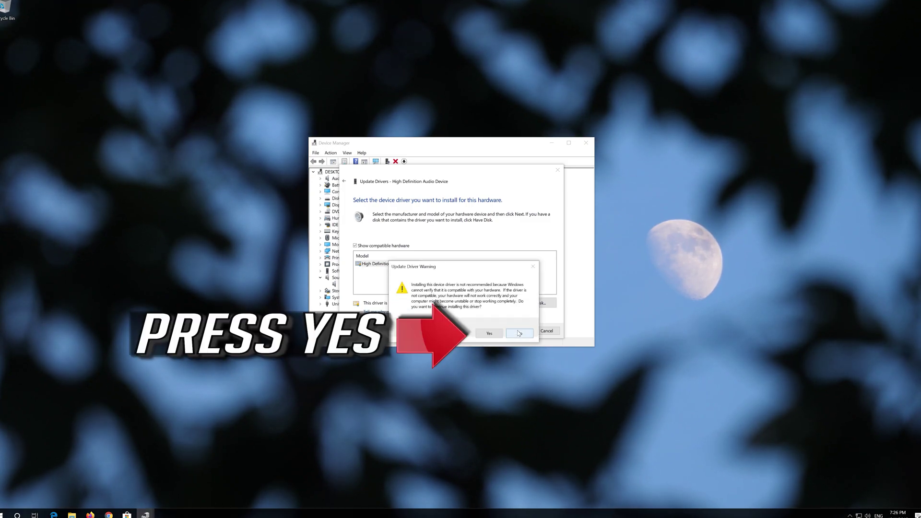
click(483, 338)
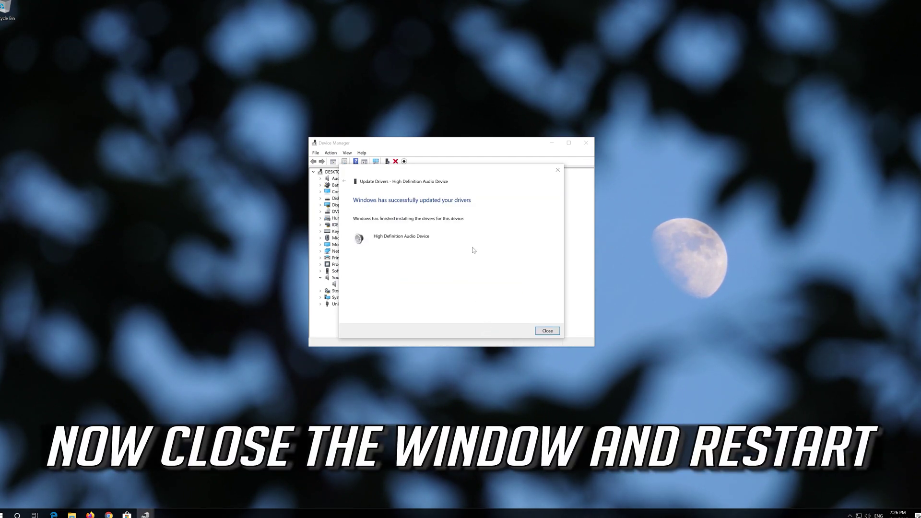
click(547, 331)
click(589, 143)
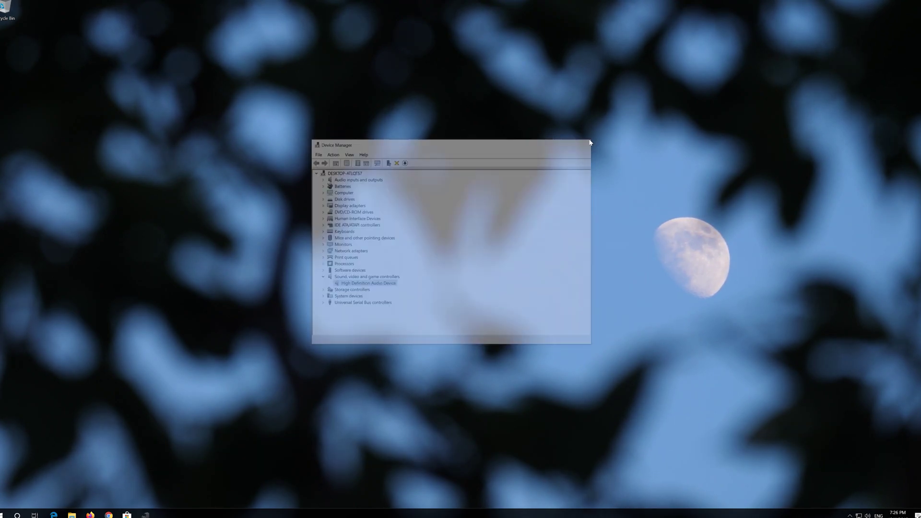
key(super)
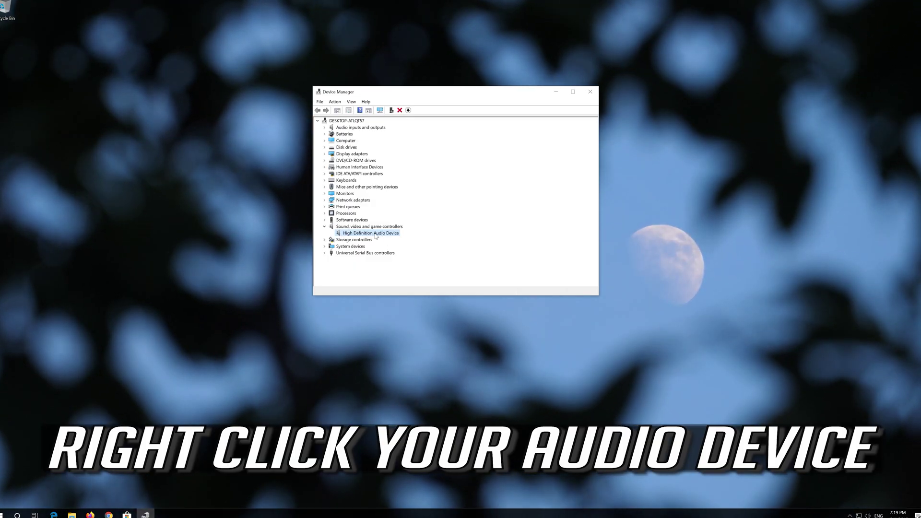
Uninstall the High Definition Audio Device, confirm, and close Device Manager.
right_click(376, 234)
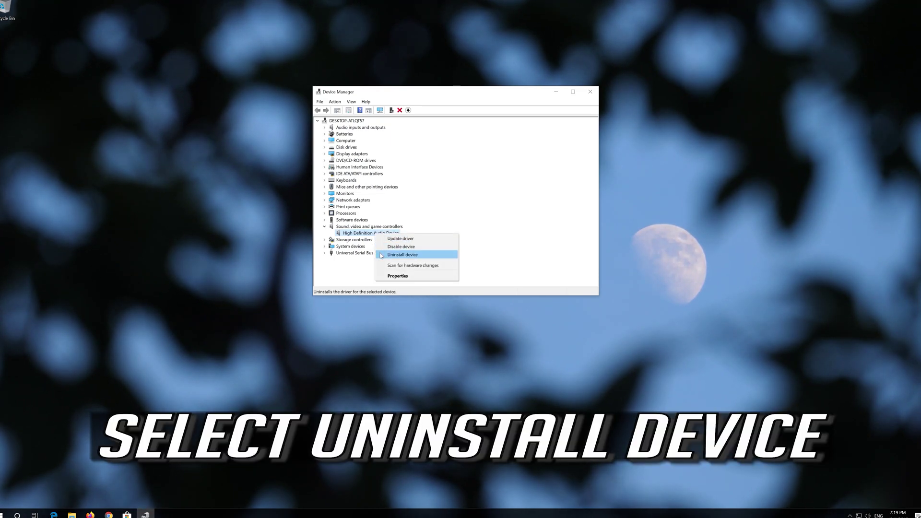
click(425, 255)
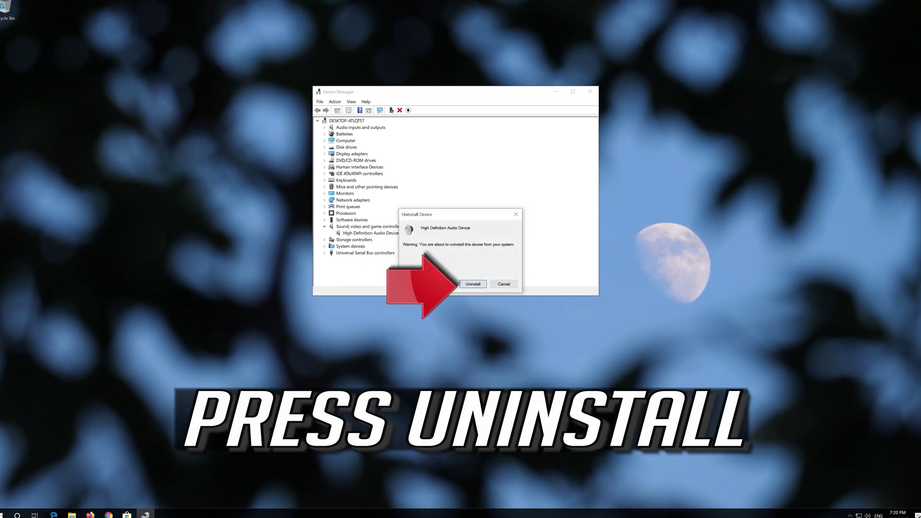
click(472, 284)
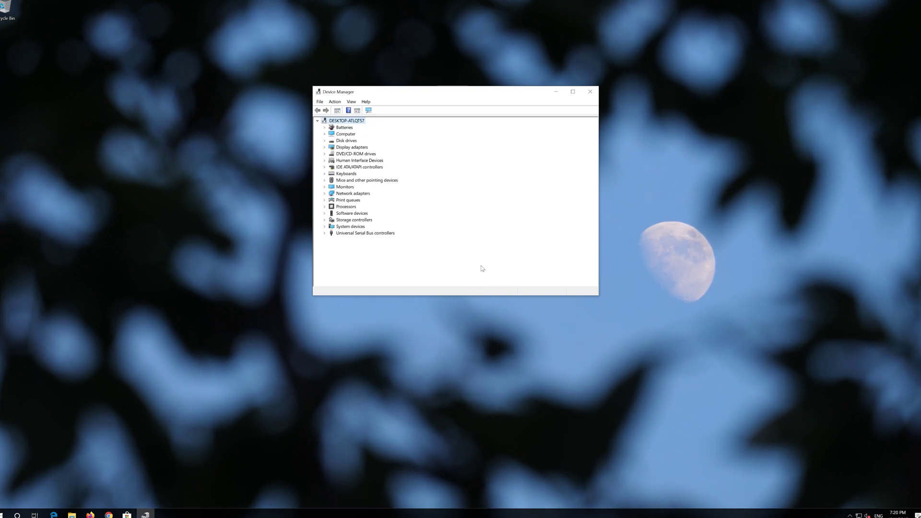
click(590, 92)
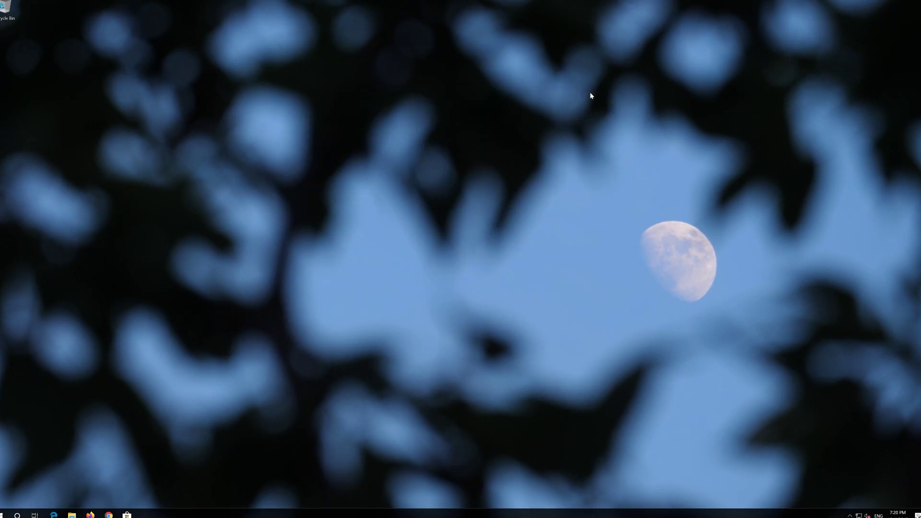
Open the Start menu's Power options to restart Windows before launching Chrome.
click(3, 514)
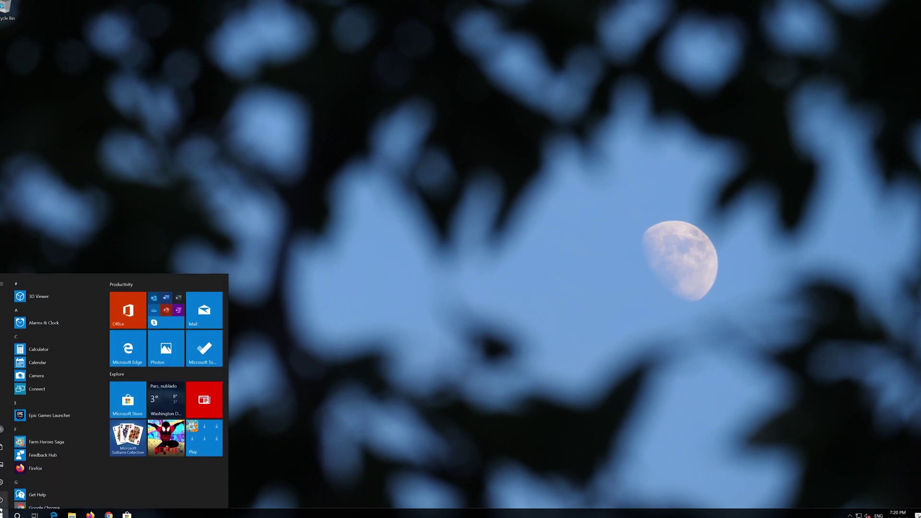
mouse_move(3, 499)
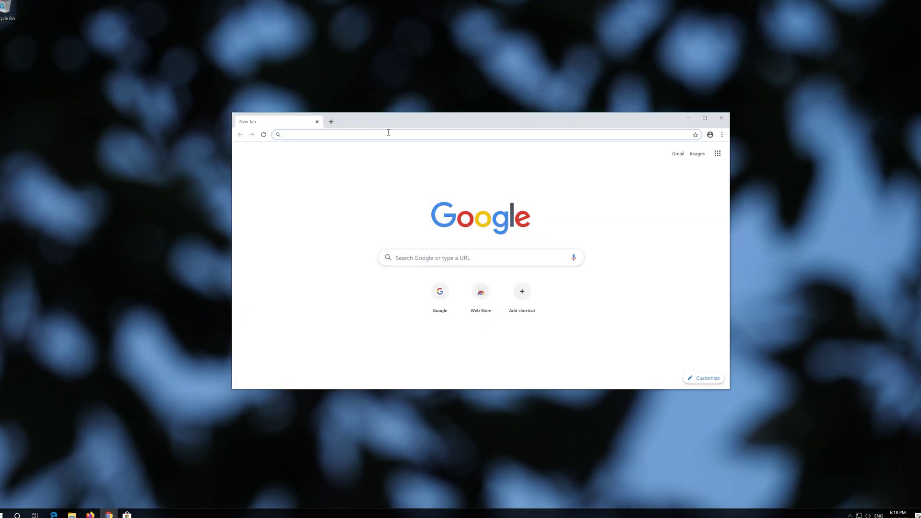
Load Microsoft's Download Windows 10 page, close Chrome, and launch the downloaded media creation tool.
text(https://www.microsoft.com/en-us/software-download/windows10)
key(Return)
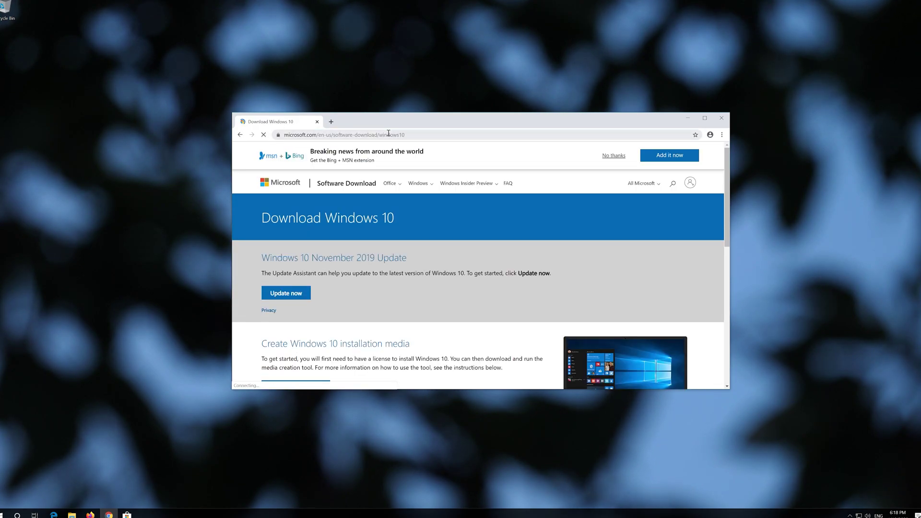
scroll(446, 283, down, 1)
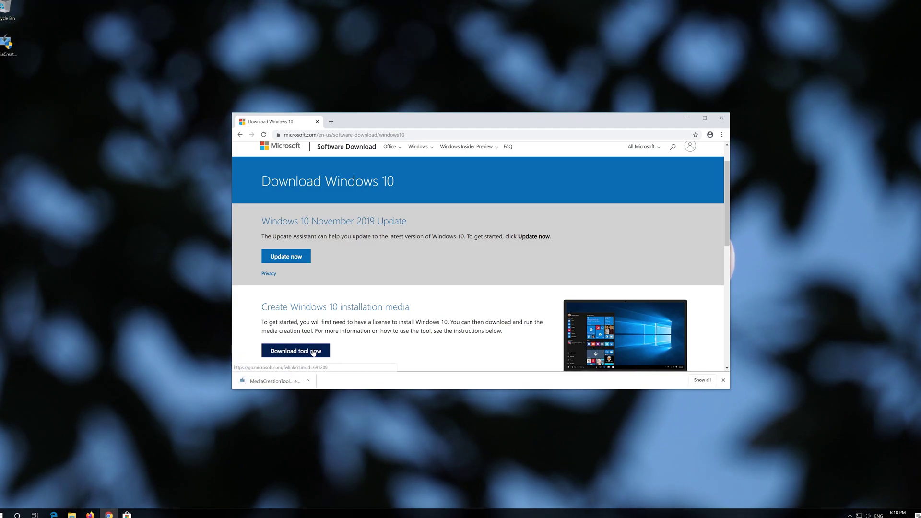
click(721, 118)
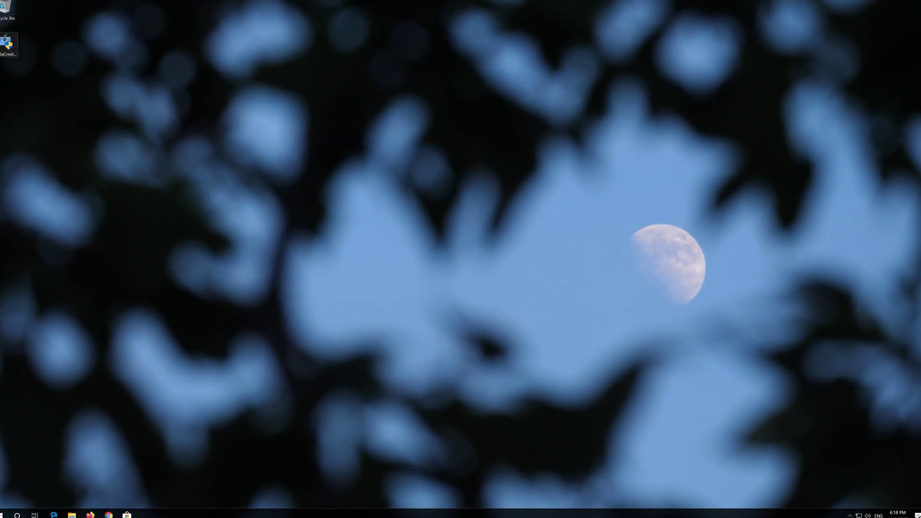
double_click(5, 51)
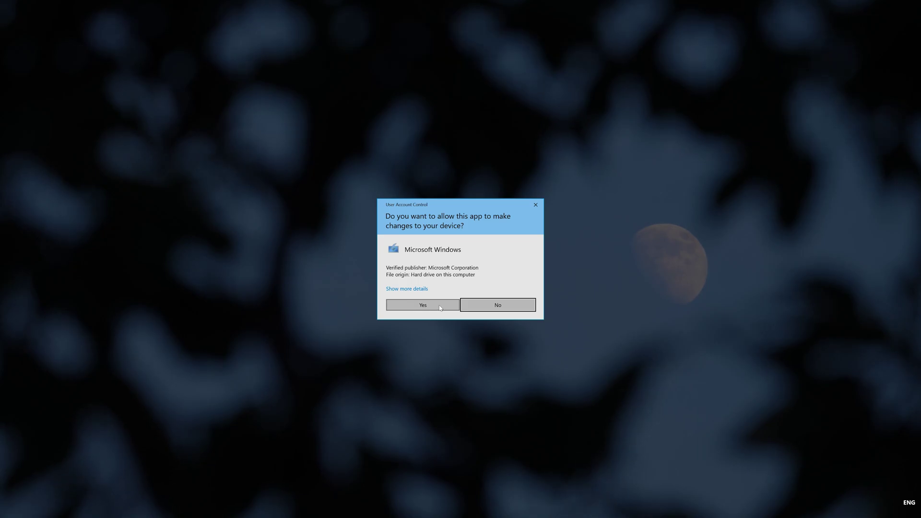
Approve UAC, accept both licences, choose Upgrade this PC now, and install Windows 10 Pro.
click(420, 306)
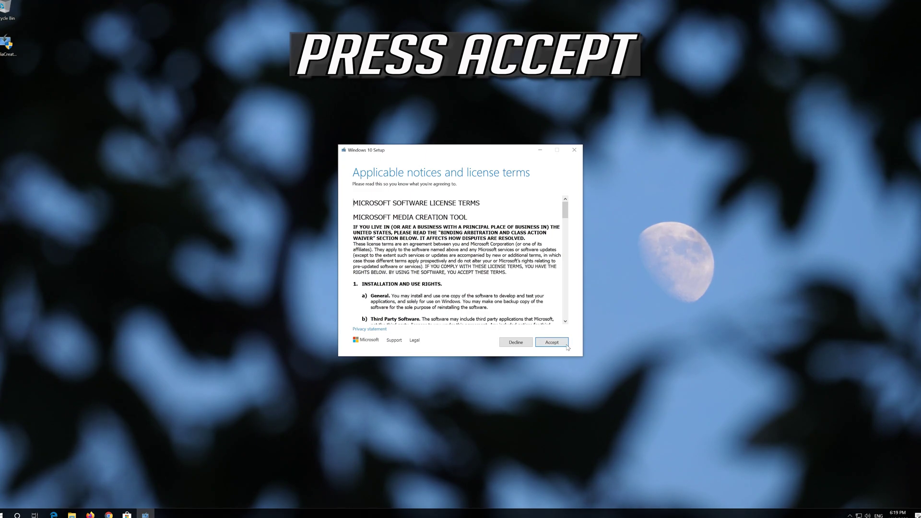
click(552, 342)
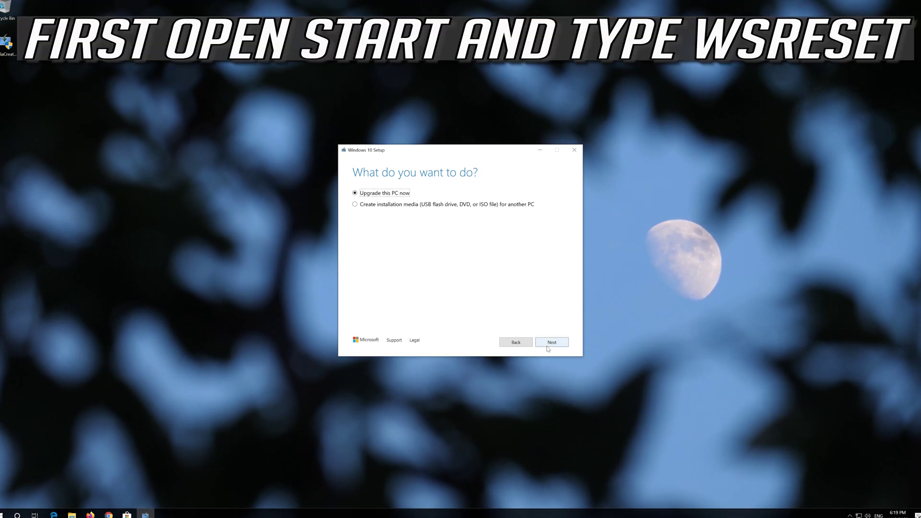
click(550, 343)
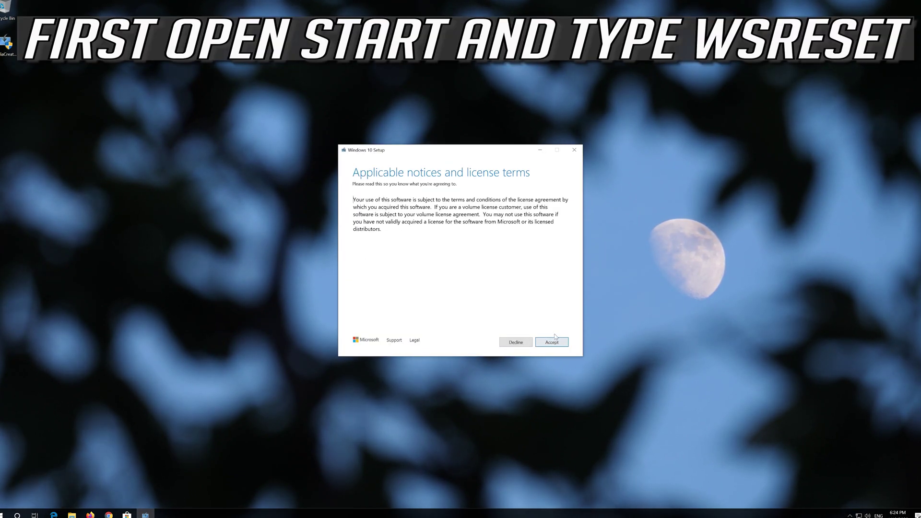
click(550, 341)
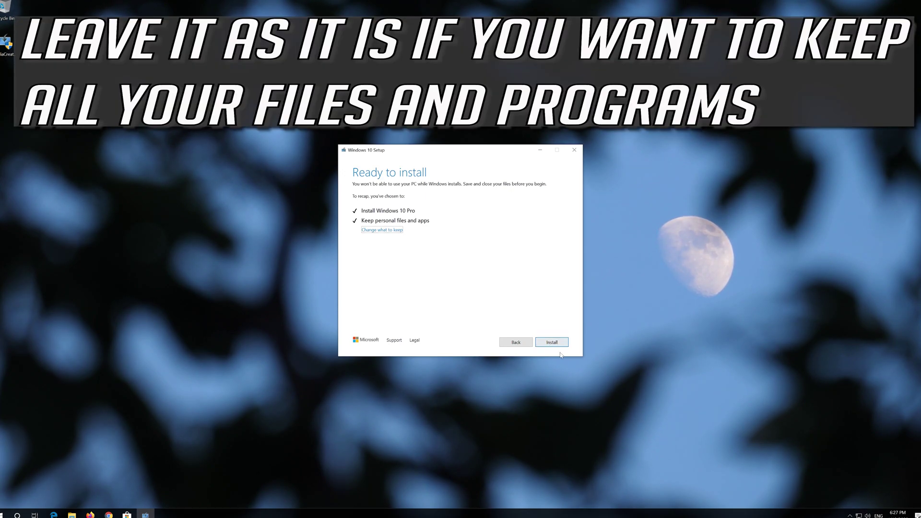
click(551, 343)
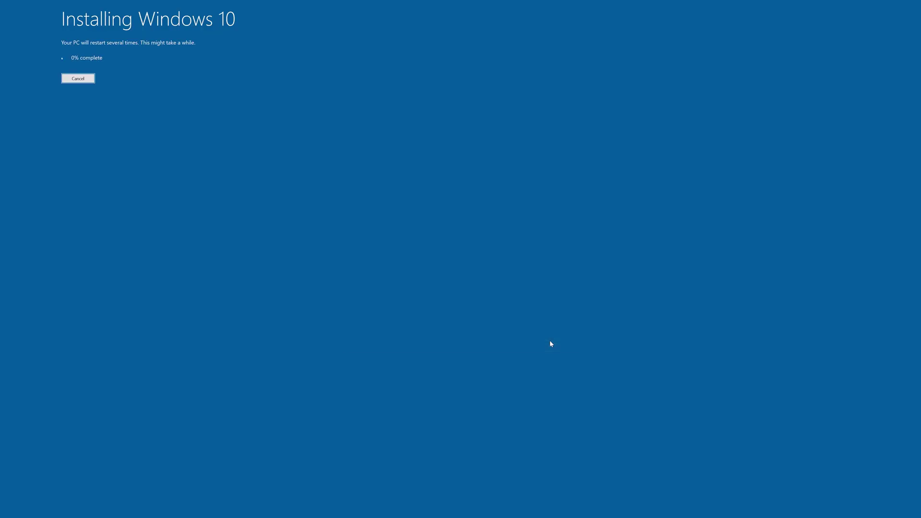